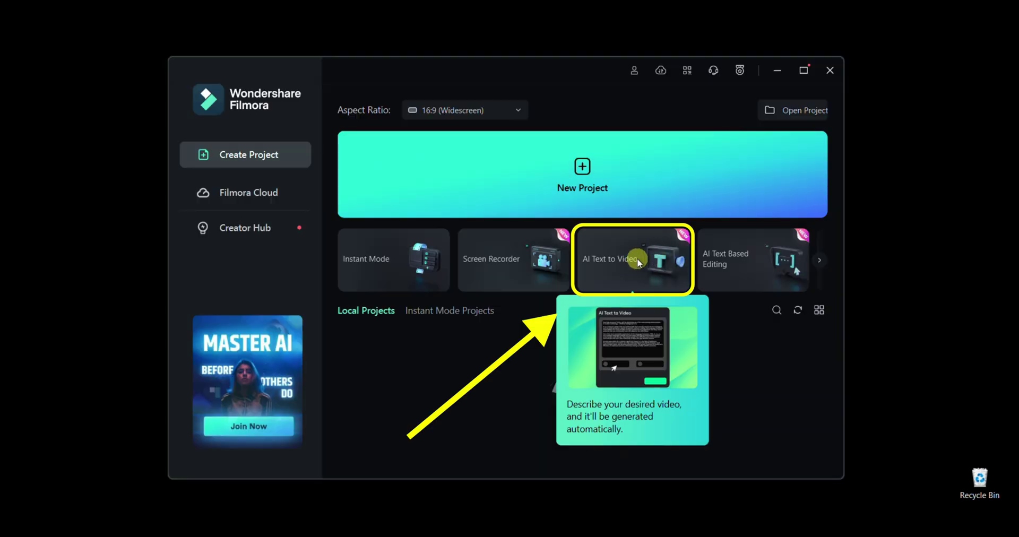
# Set up an AI-written Informative article on 'Earn Money' with detail 'Write 5 ways to earn money'
pyautogui.click(637, 259)
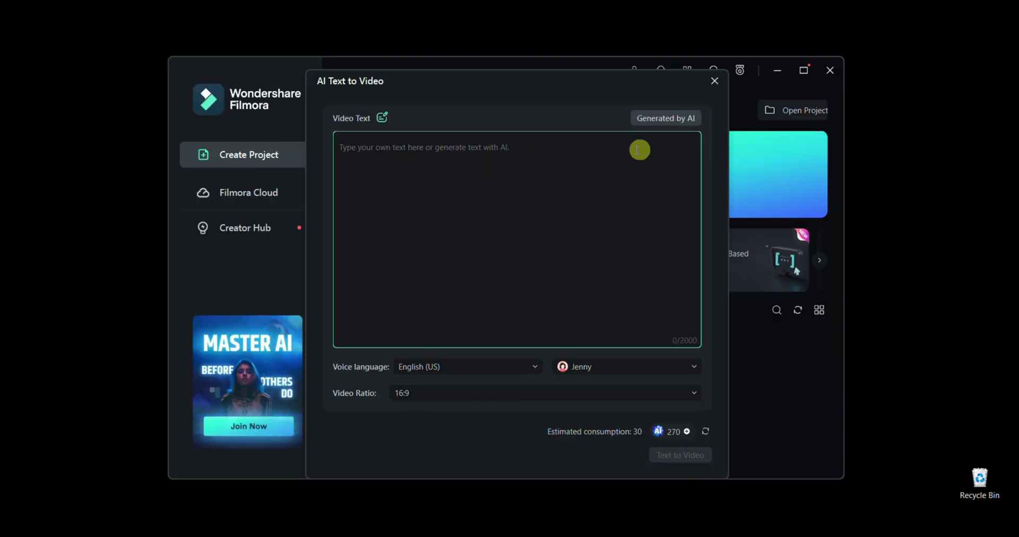
pyautogui.click(667, 117)
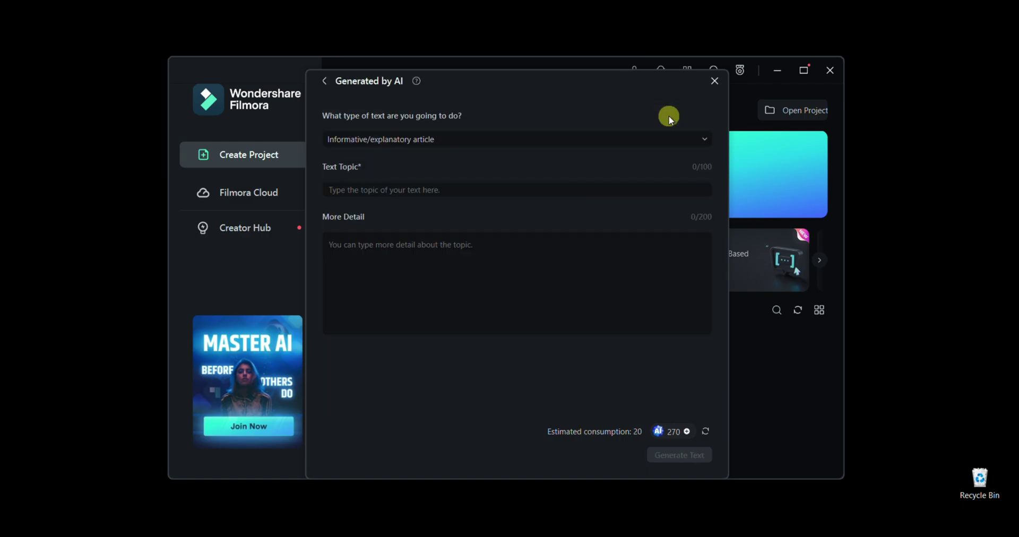
pyautogui.click(405, 148)
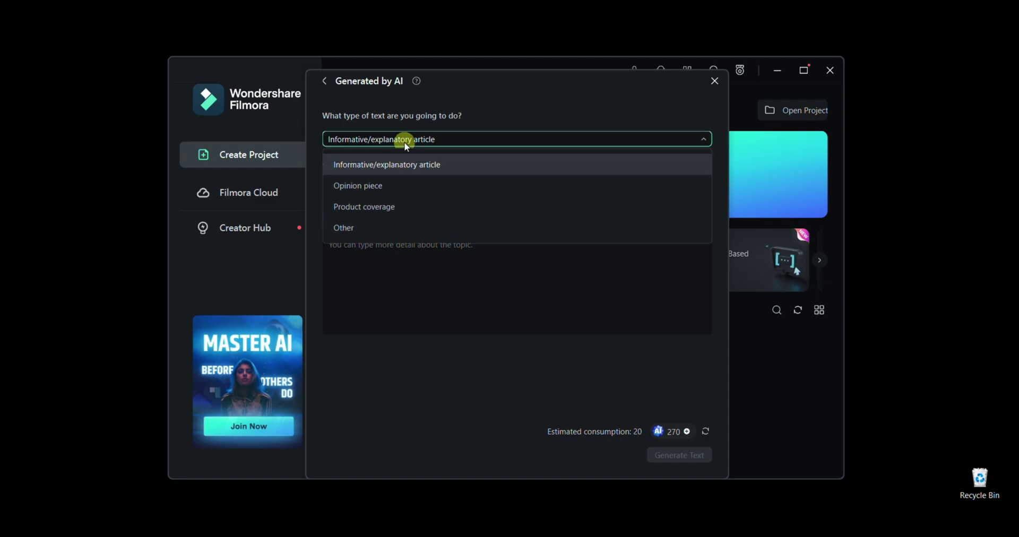
pyautogui.click(405, 140)
pyautogui.click(393, 190)
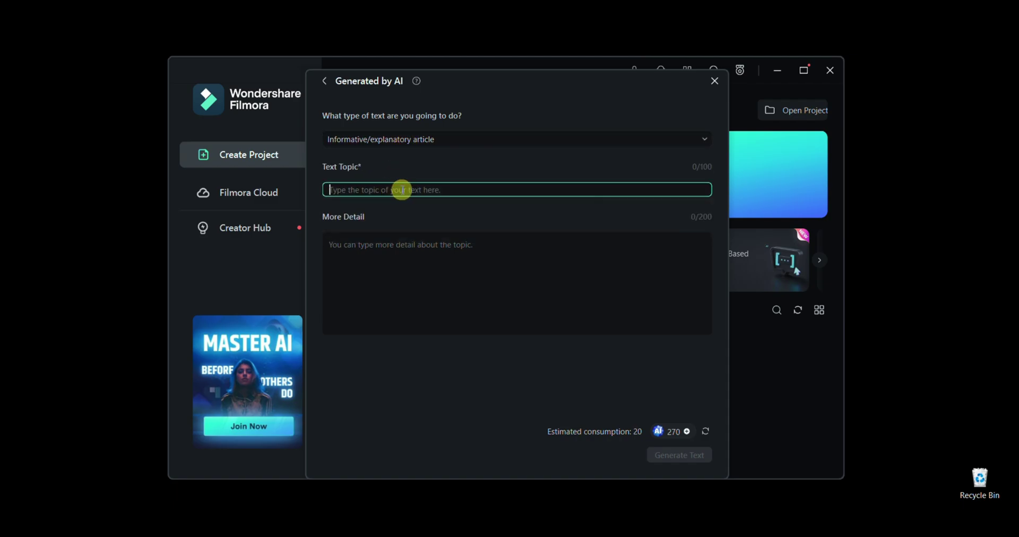
pyautogui.write('Earn Money')
pyautogui.press('Tab')
pyautogui.write('Wr')
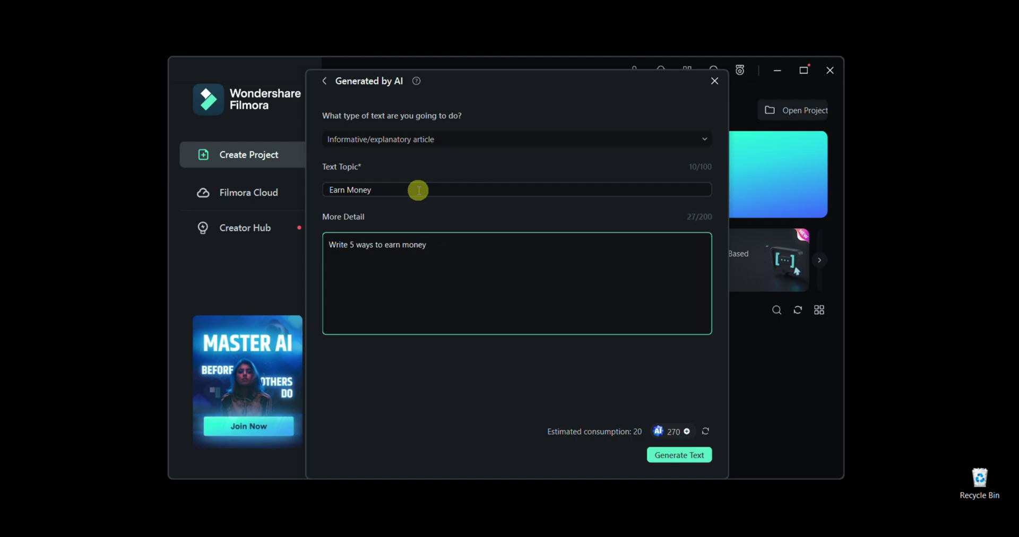
# Generate the earn-money script and keep English (US) as the voice language
pyautogui.click(678, 456)
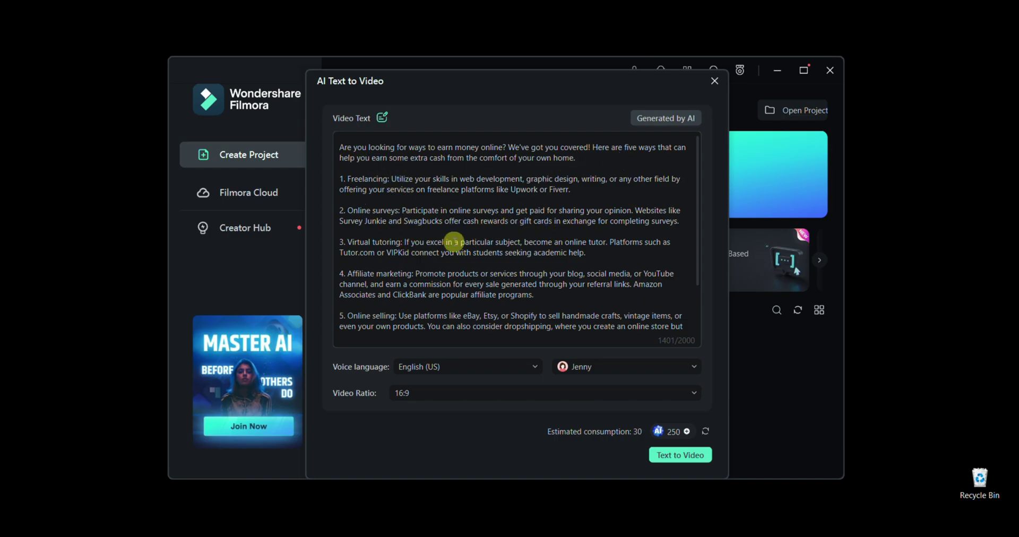
pyautogui.scroll(-2, 450, 244)
pyautogui.click(482, 366)
pyautogui.scroll(-3, 478, 364)
pyautogui.scroll(-1, 462, 328)
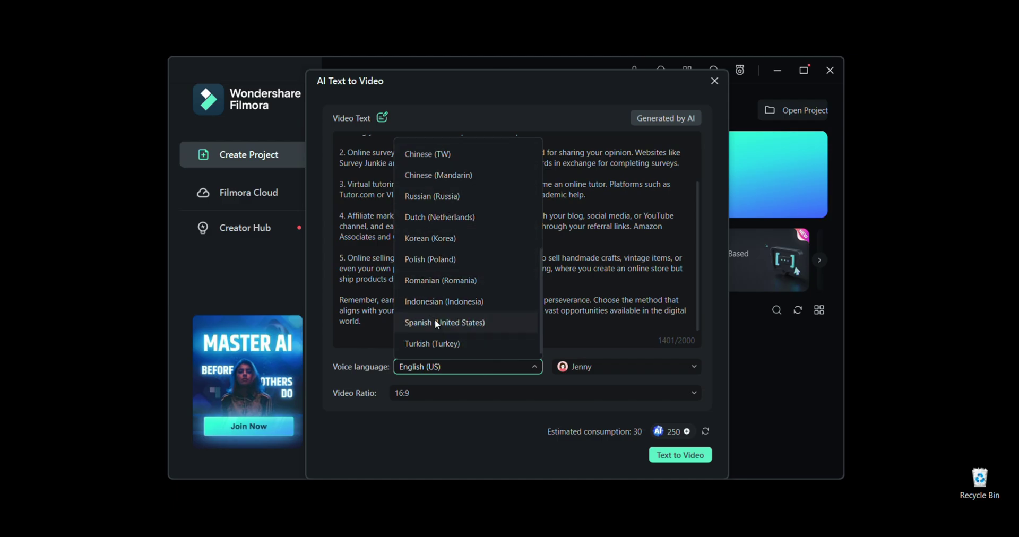
pyautogui.scroll(4, 435, 321)
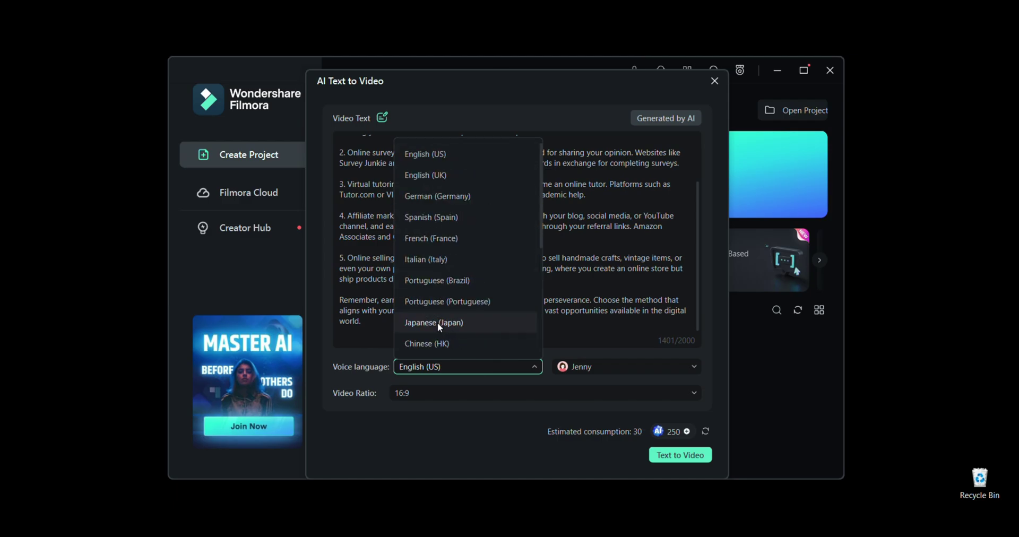
pyautogui.click(450, 154)
# Keep the Jenny narrator and 16:9 ratio, then turn the script into a video
pyautogui.click(608, 367)
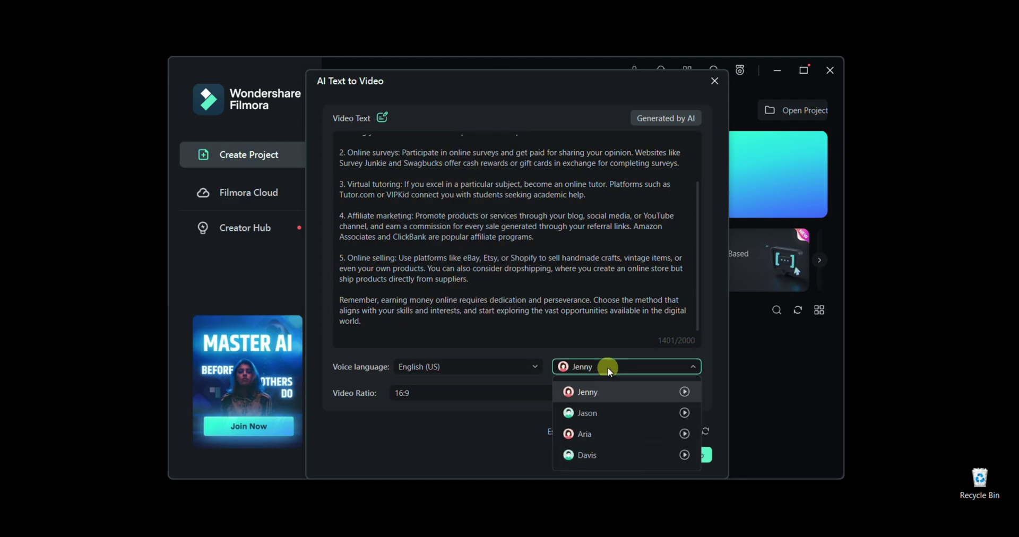
pyautogui.click(663, 392)
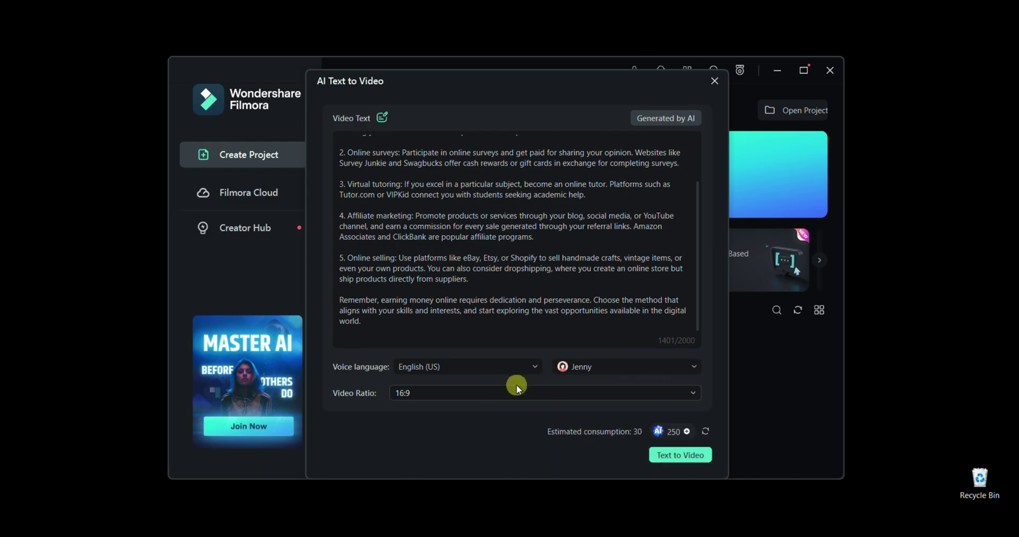
pyautogui.click(479, 393)
pyautogui.click(539, 417)
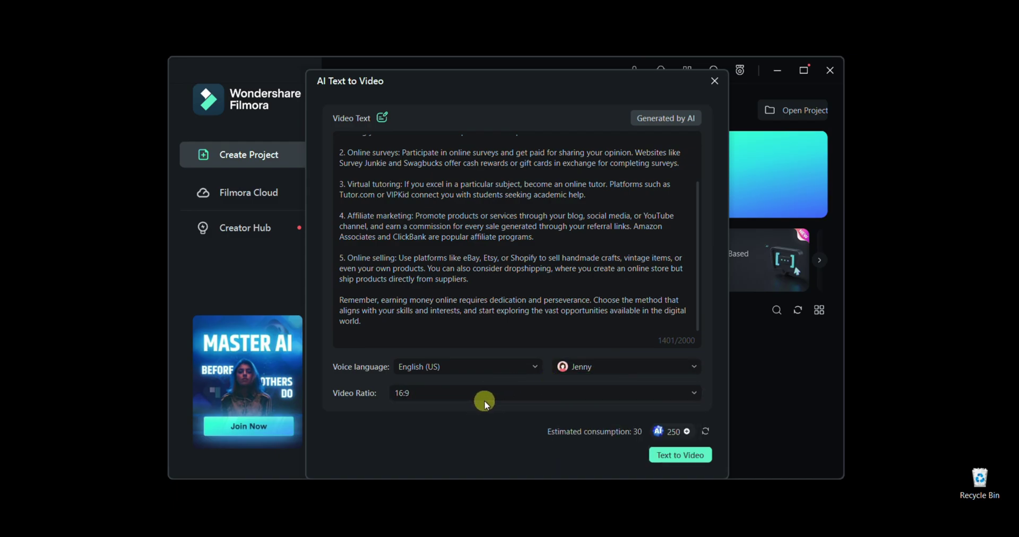
pyautogui.click(683, 452)
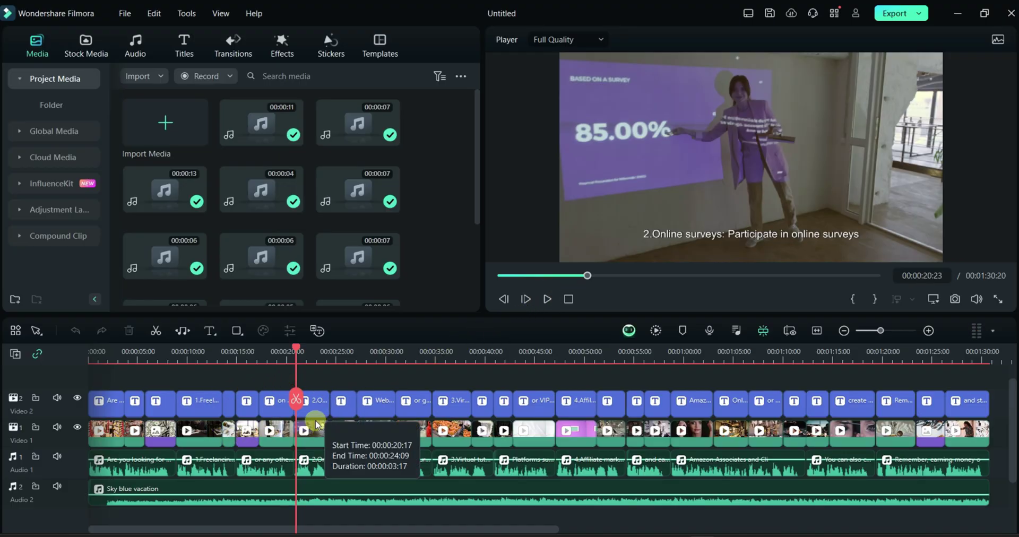
# Open the '2.Online surveys' subtitle from the preview in the Titles editor
pyautogui.click(703, 238)
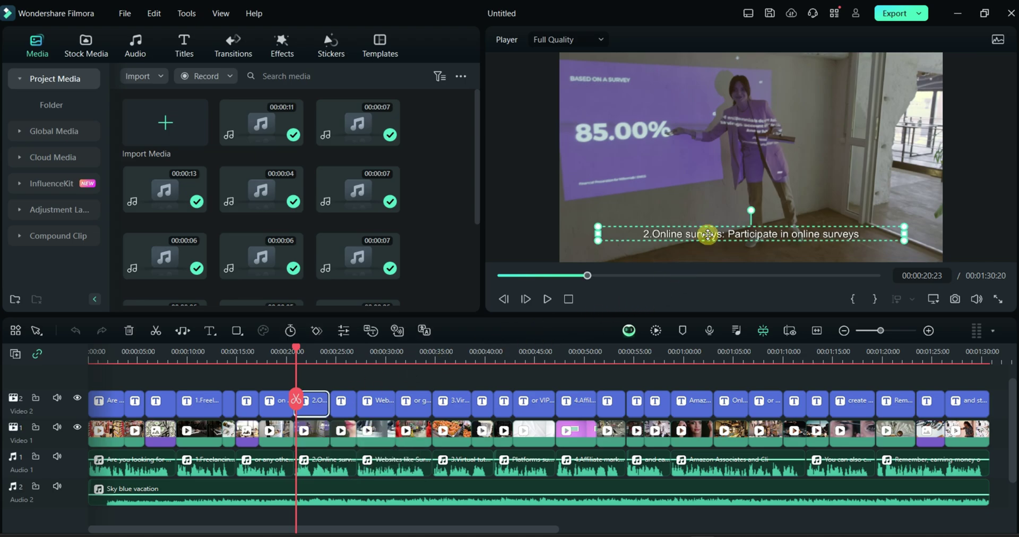
pyautogui.doubleClick(707, 235)
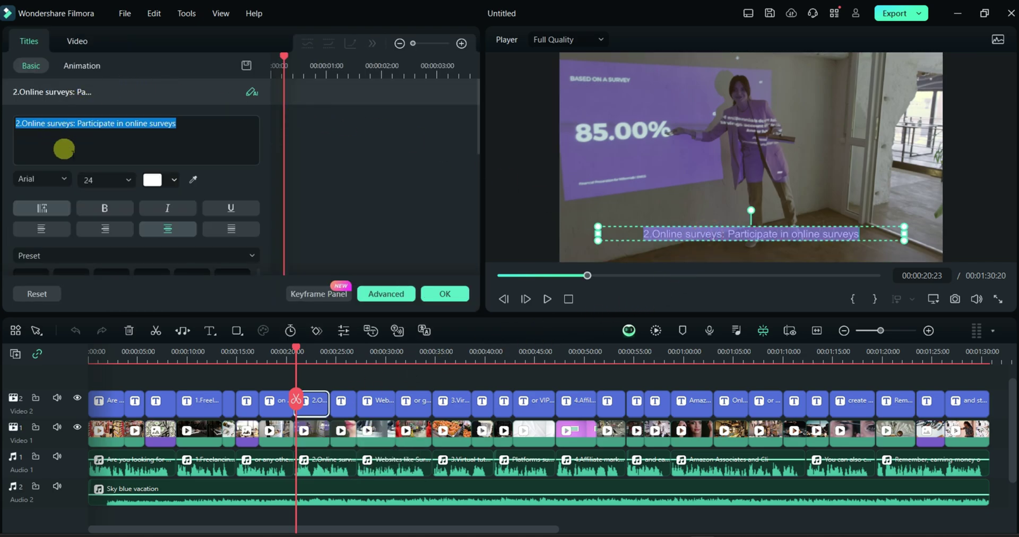
# Finish the subtitle edit and paste the five motivational quotes as the video script
pyautogui.click(446, 292)
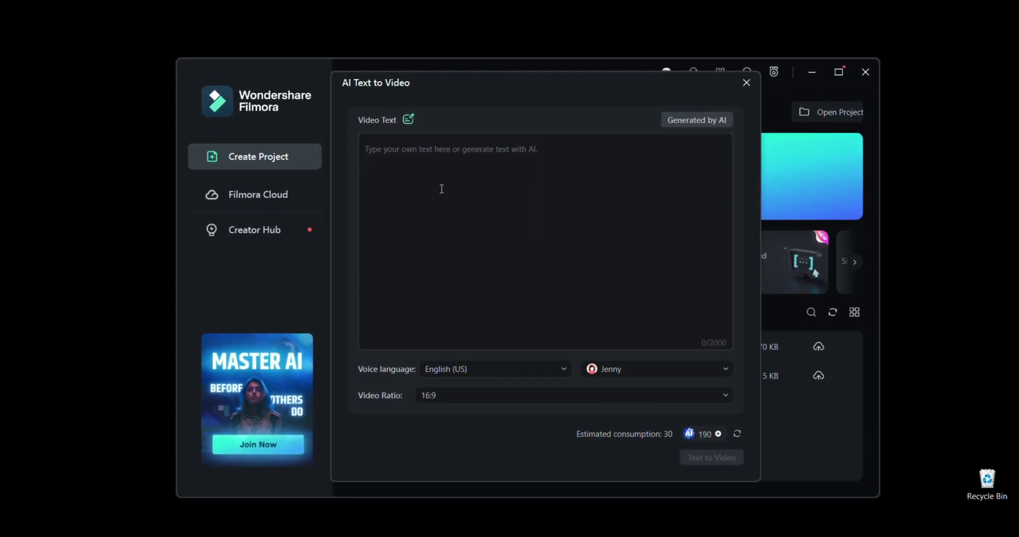
pyautogui.click(441, 189)
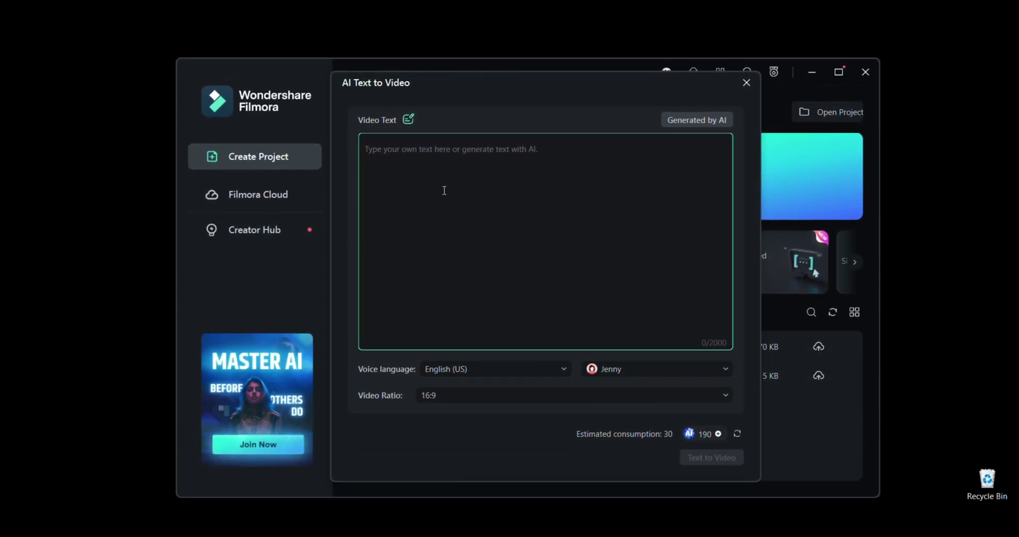
pyautogui.write('Here are five motivational lines to inspire you  "Success is not final, failure is not fatal: It is the courage to continue that counts."  "Believe you can and you\'re halfway there."  "The only way to do great work is to love what you do."  "Every day may not be good, but there is something good in every day."  "The future belongs to those who believe in the beauty of their dreams."')
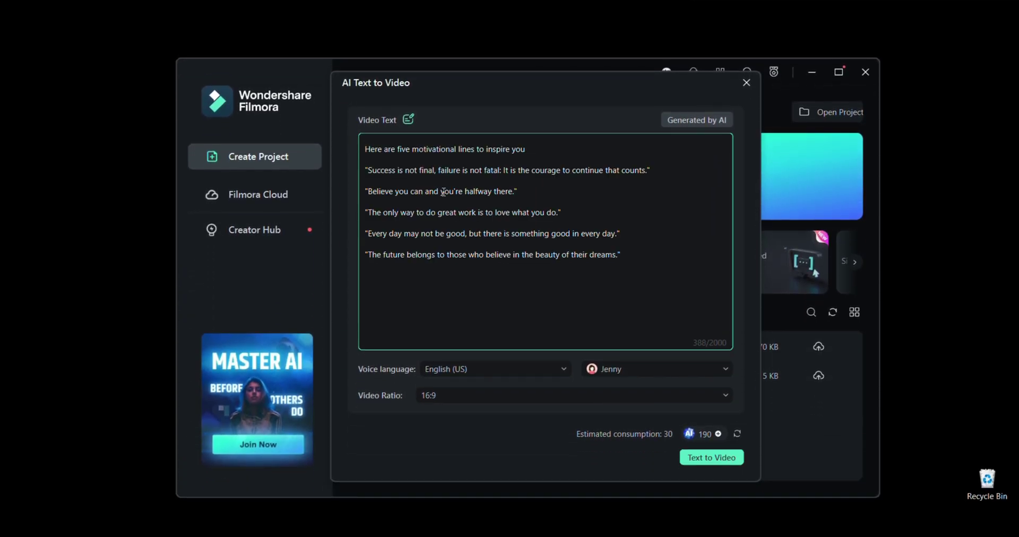
# Generate the video in 9:16 portrait with the Jason narrator voice
pyautogui.click(563, 397)
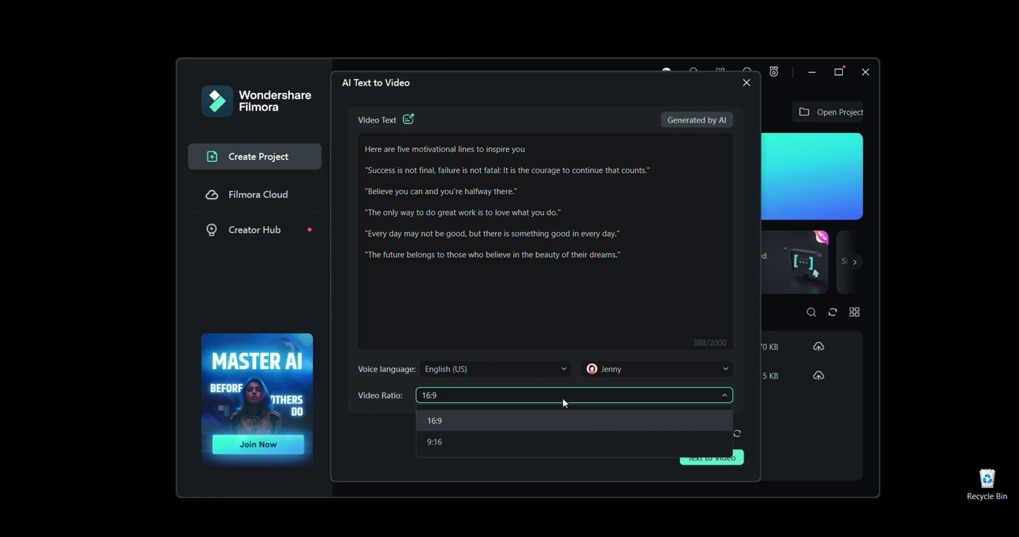
pyautogui.click(500, 442)
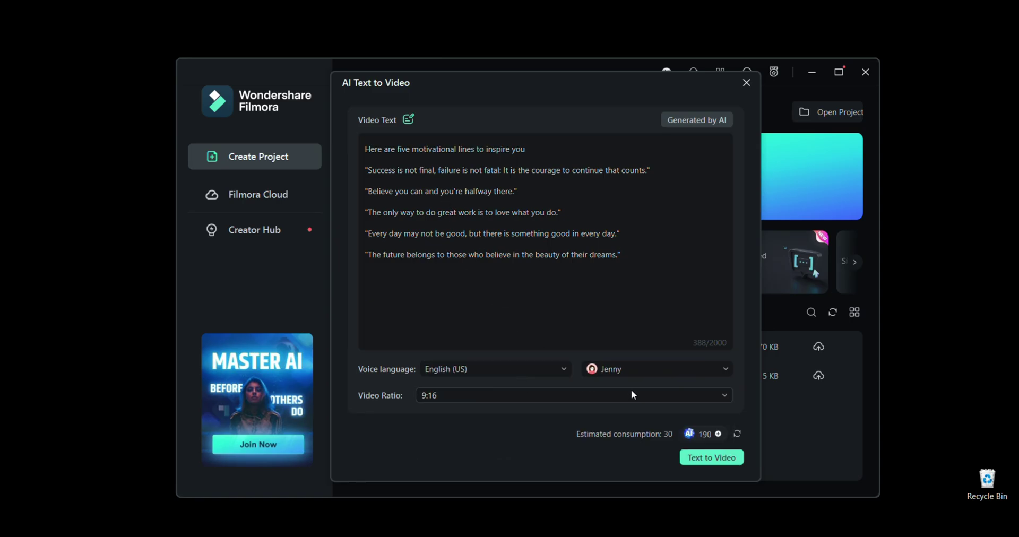
pyautogui.click(703, 369)
pyautogui.click(651, 415)
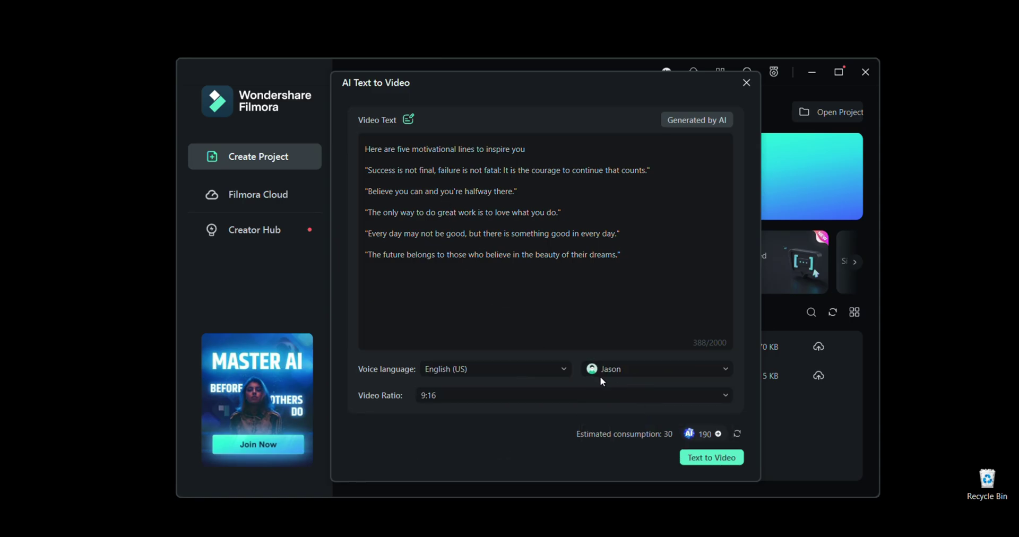
pyautogui.click(709, 457)
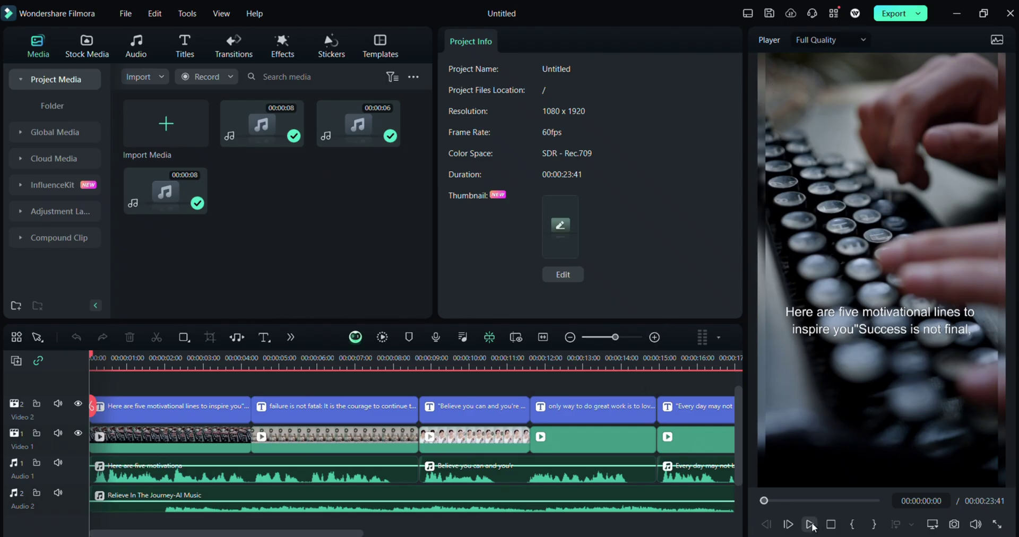
# Add a blank line before 'Success is not final,' in the first caption and lower it
pyautogui.click(810, 524)
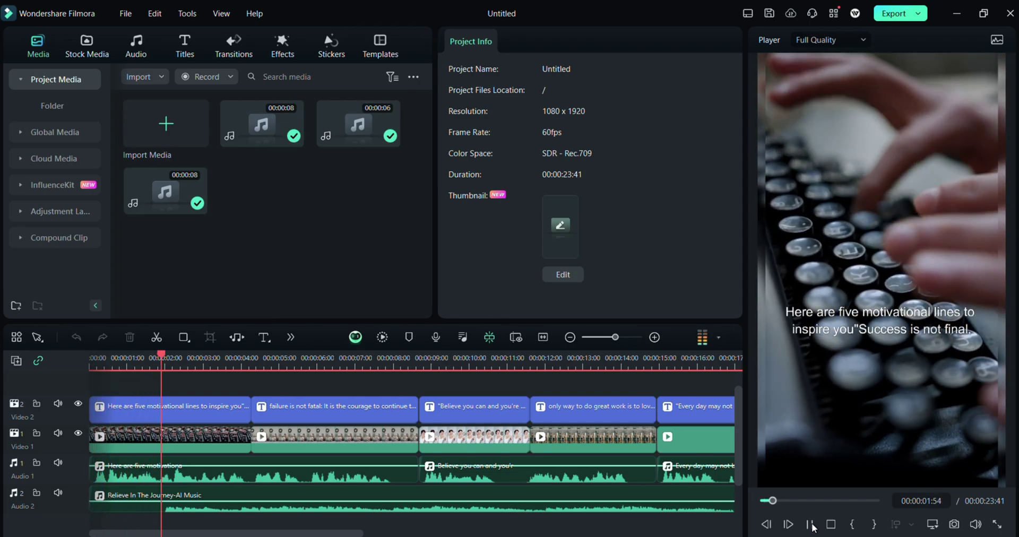
pyautogui.click(810, 524)
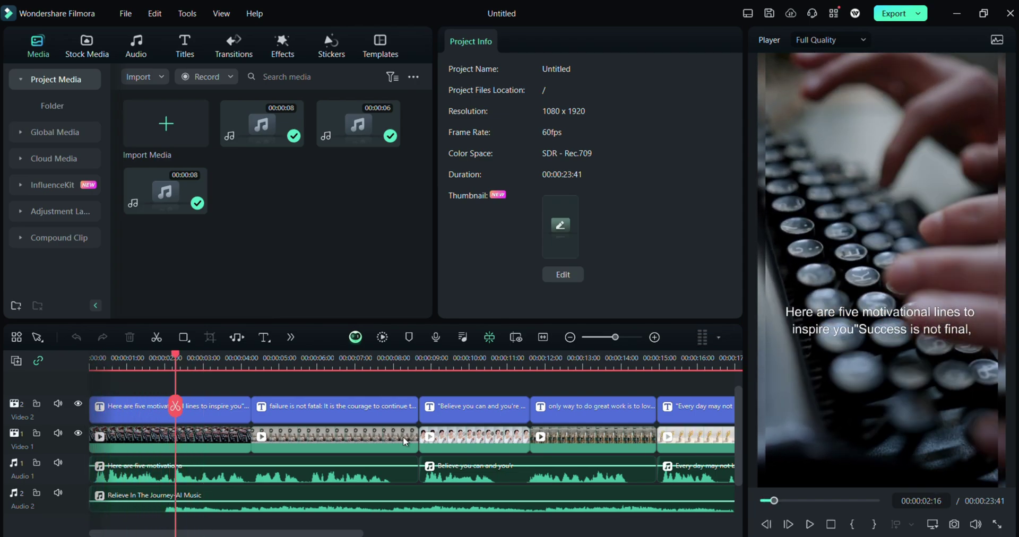
pyautogui.click(226, 413)
pyautogui.click(541, 125)
pyautogui.press('Right')
pyautogui.press('Right')
pyautogui.press('Right')
pyautogui.press('Return')
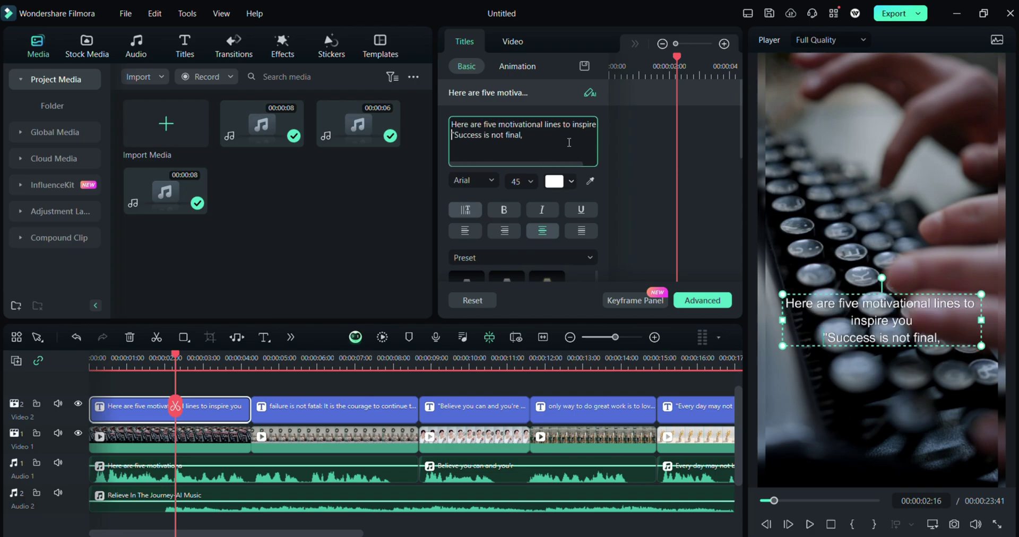
pyautogui.press('Return')
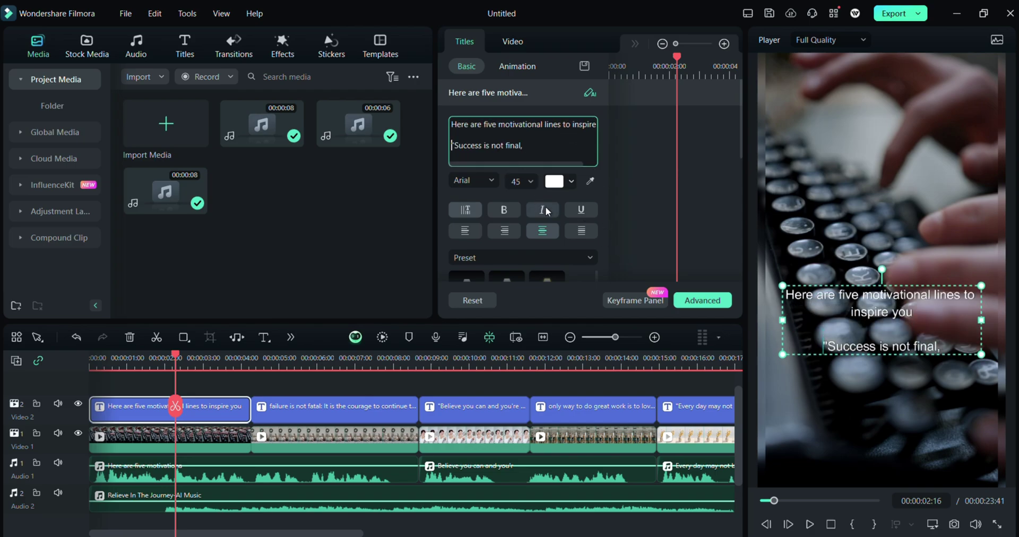
pyautogui.click(327, 423)
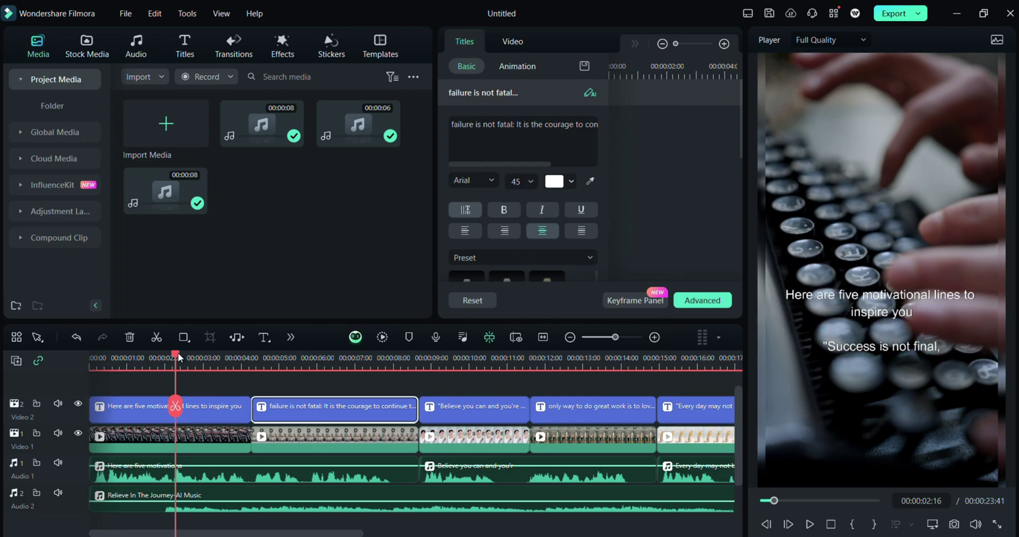
pyautogui.moveTo(876, 313); pyautogui.dragTo(877, 384)
# Change the first and second captions' font to Arial Black
pyautogui.click(490, 183)
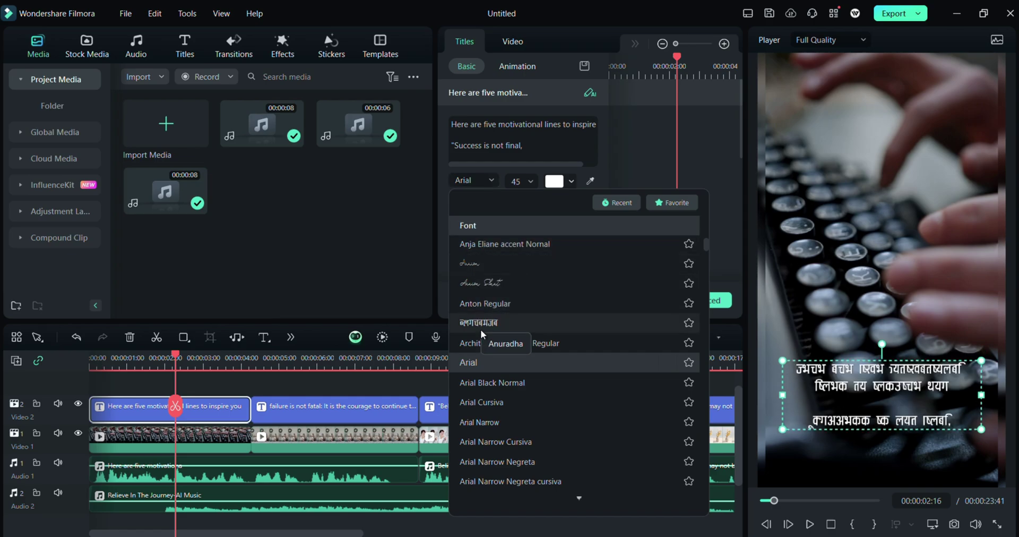
pyautogui.click(491, 383)
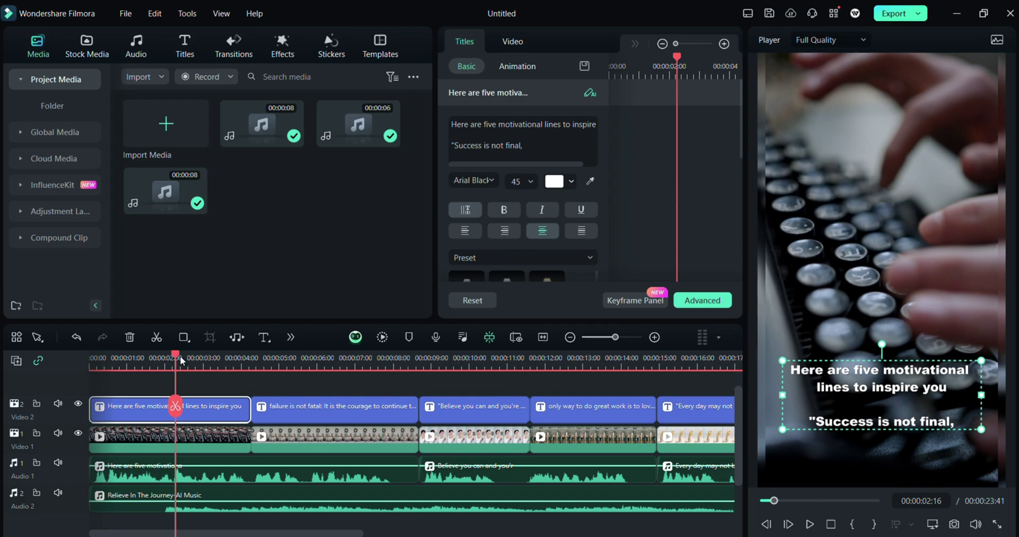
pyautogui.moveTo(181, 361); pyautogui.dragTo(297, 398)
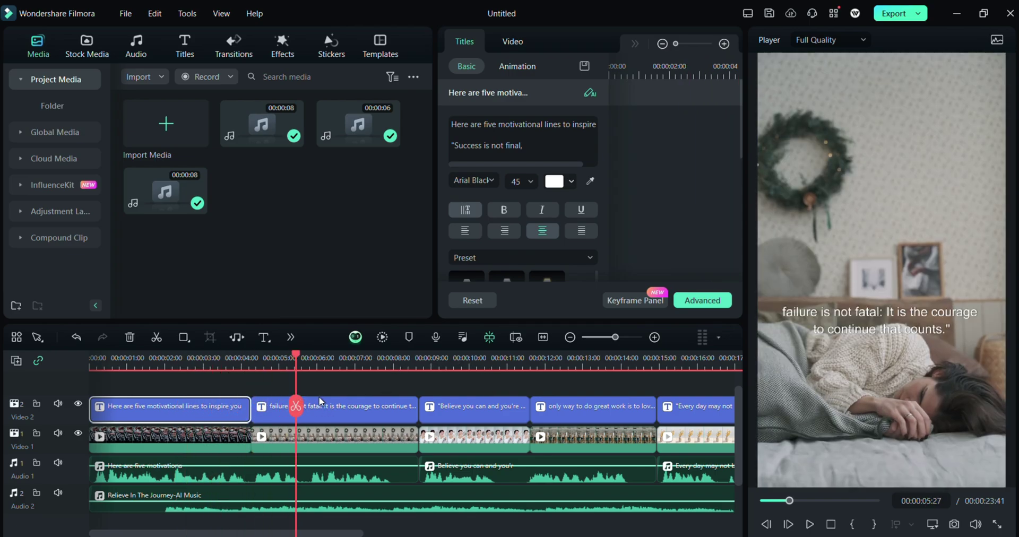
pyautogui.click(326, 409)
pyautogui.click(494, 185)
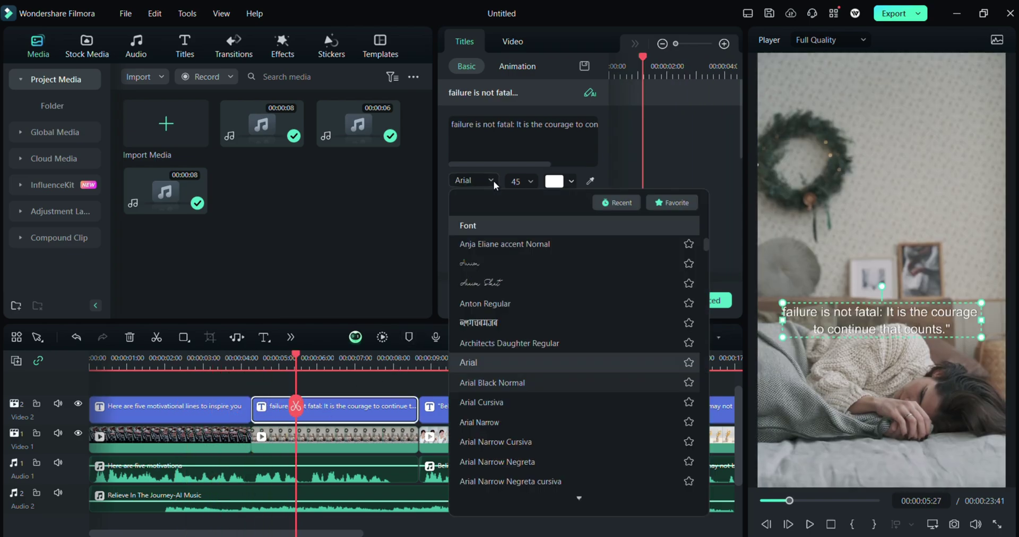
pyautogui.click(497, 384)
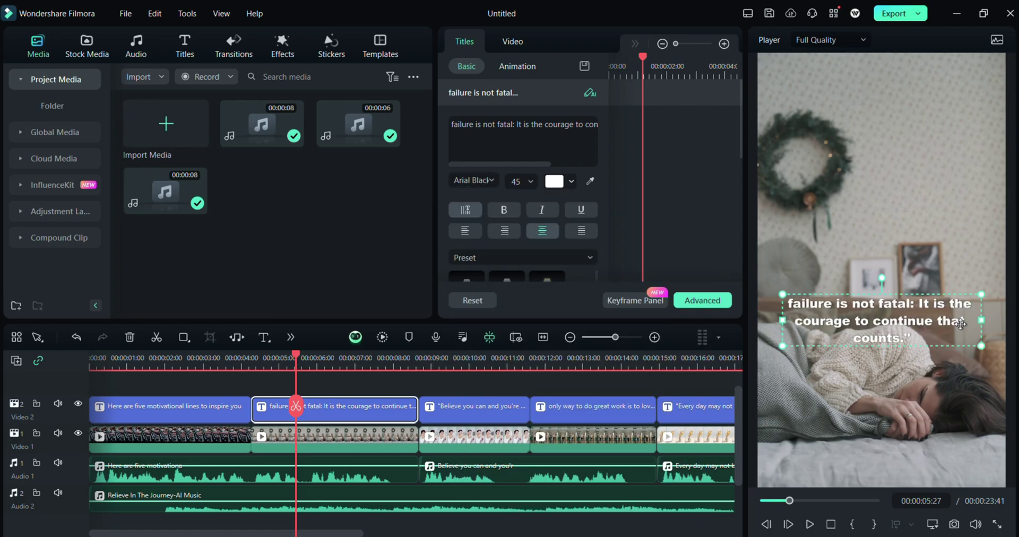
pyautogui.moveTo(876, 322); pyautogui.dragTo(873, 416)
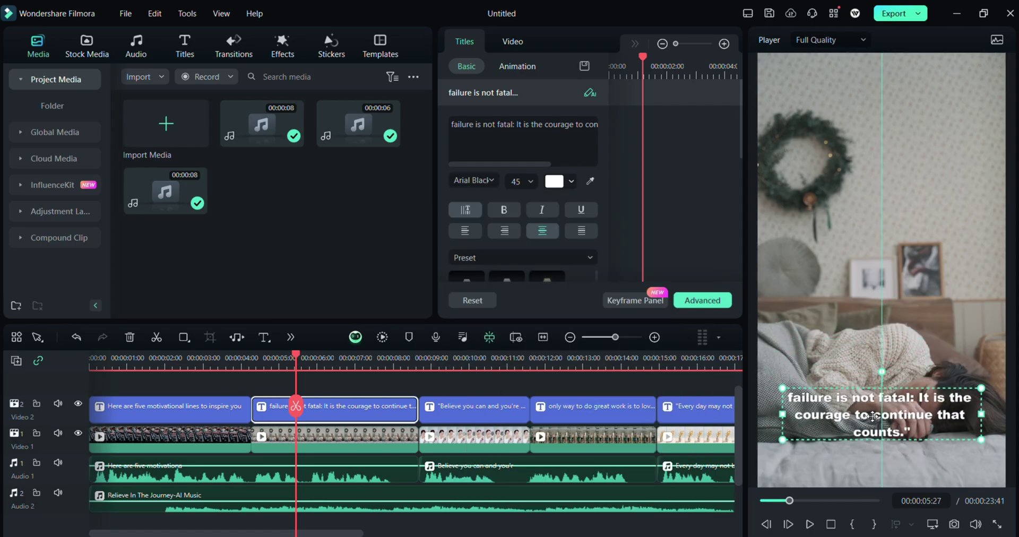
# Color the 'failure is not fatal' caption yellow and move it to the top of the frame
pyautogui.click(559, 185)
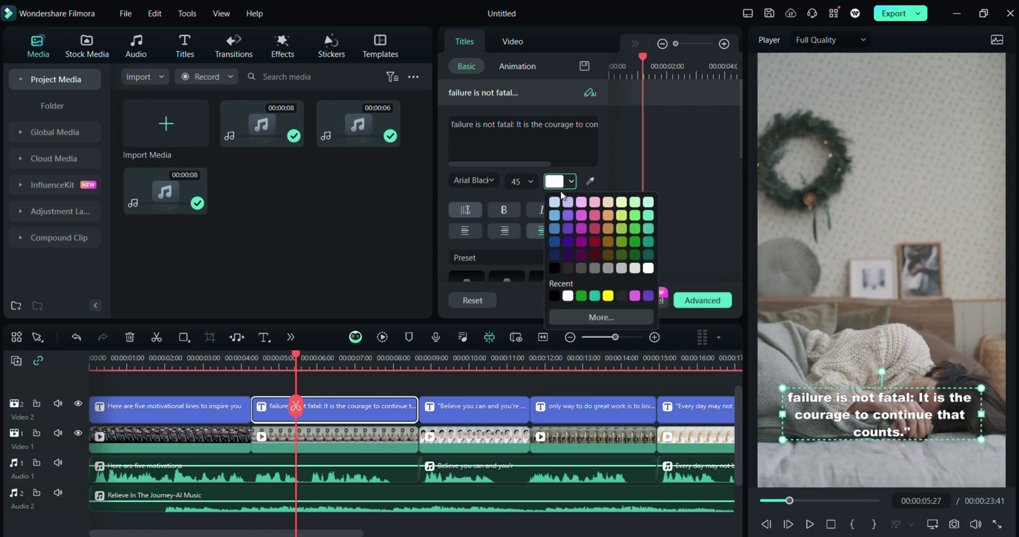
pyautogui.click(554, 268)
pyautogui.click(555, 184)
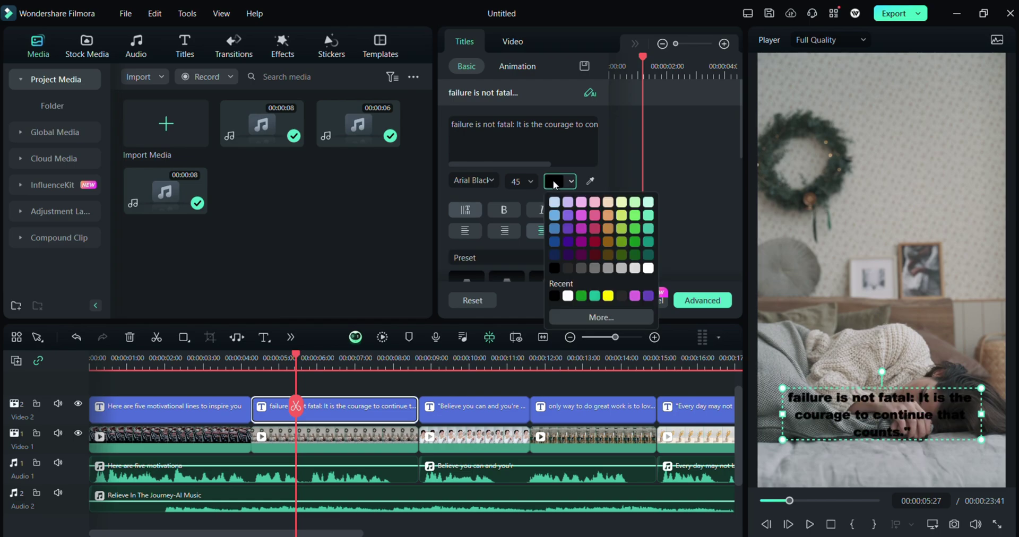
pyautogui.click(595, 228)
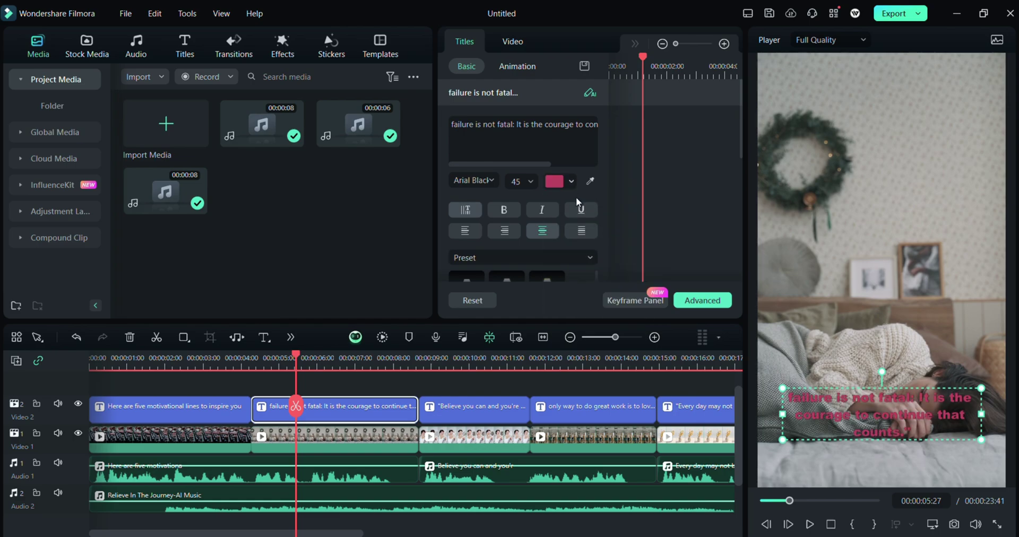
pyautogui.click(555, 183)
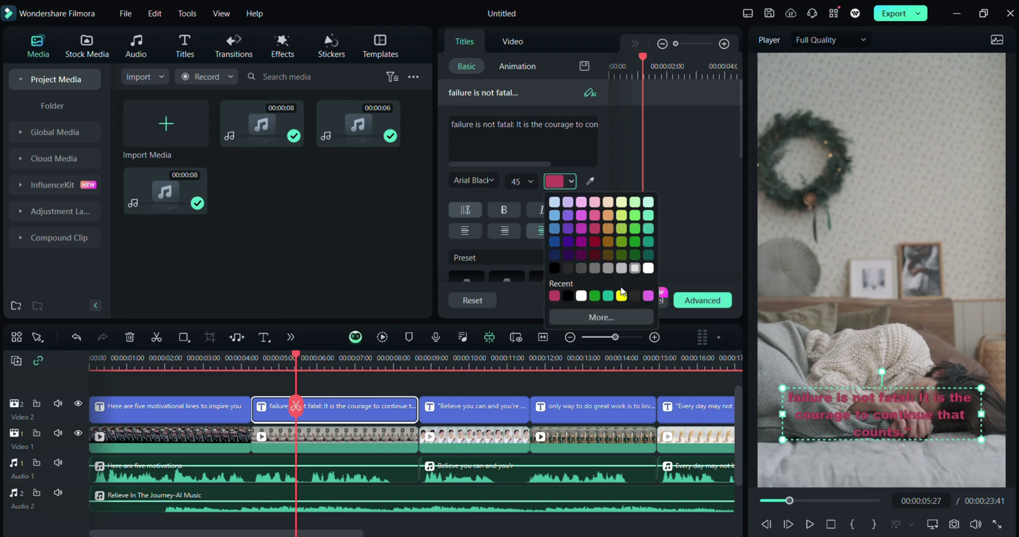
pyautogui.click(621, 295)
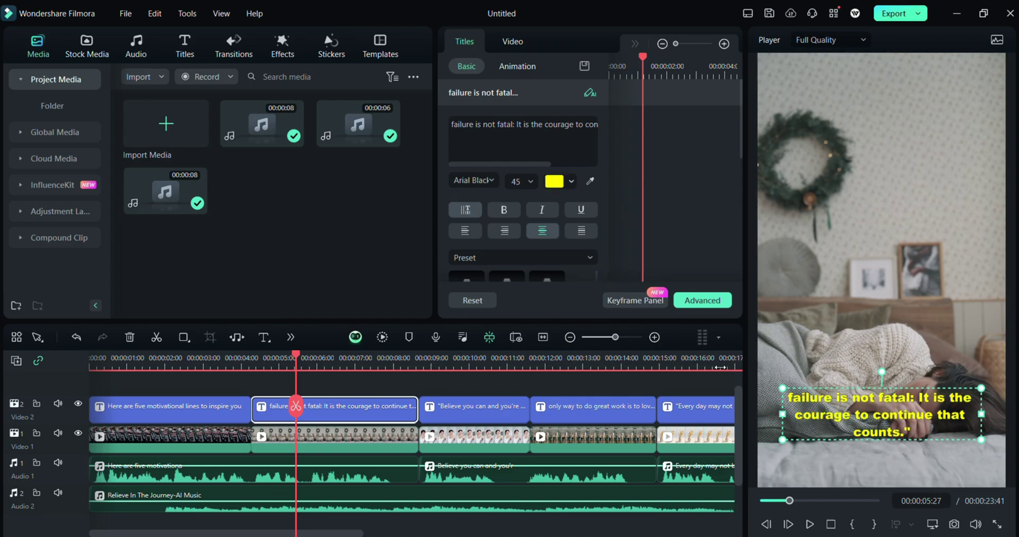
pyautogui.moveTo(866, 421); pyautogui.dragTo(874, 118)
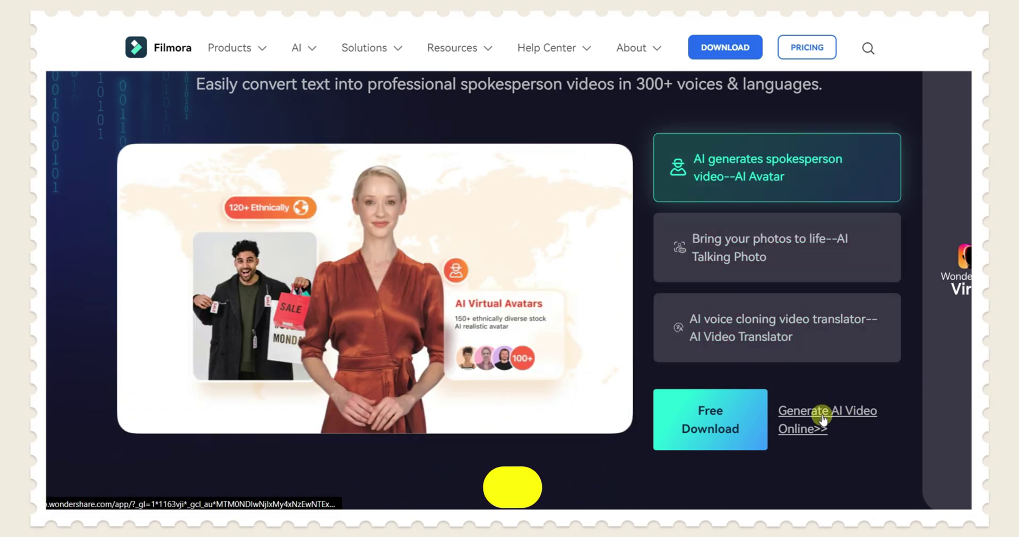
# Follow the 'Generate AI Video Online>>' link to open Wondershare Virbo online
pyautogui.click(822, 417)
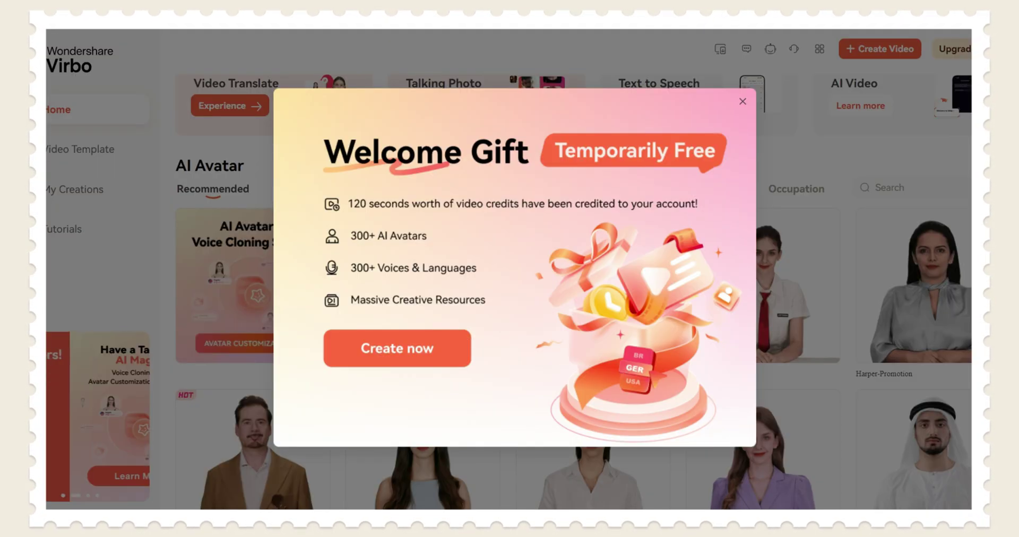